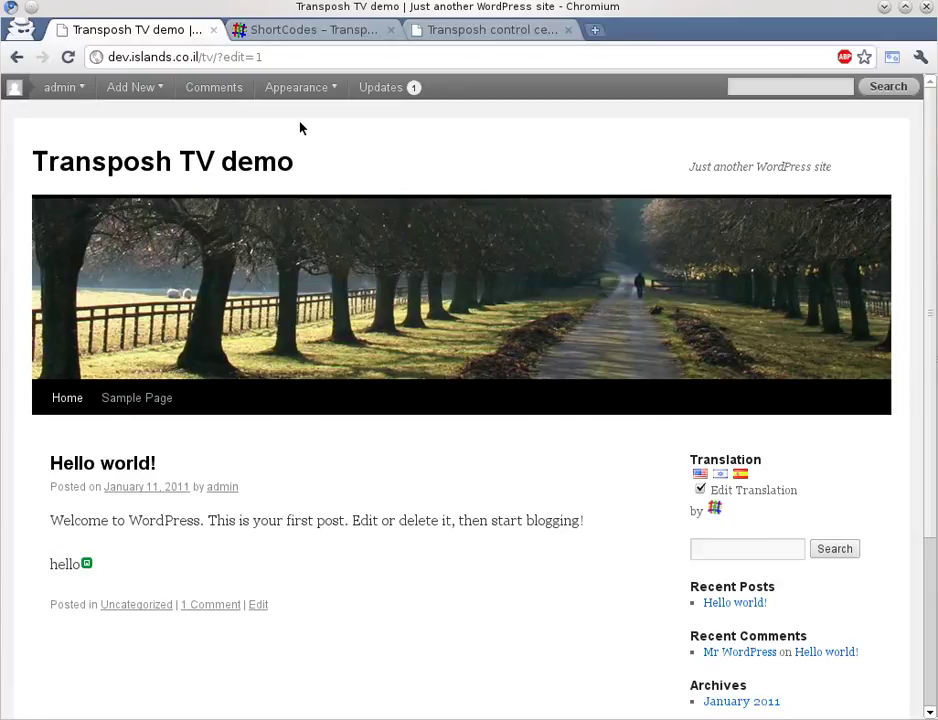
- Copy the shortcode examples on the Transposh ShortCodes wiki page, from [tp lang="es"]hola[/tp] through the "Not translated at all" line
mouse_move(310, 80)
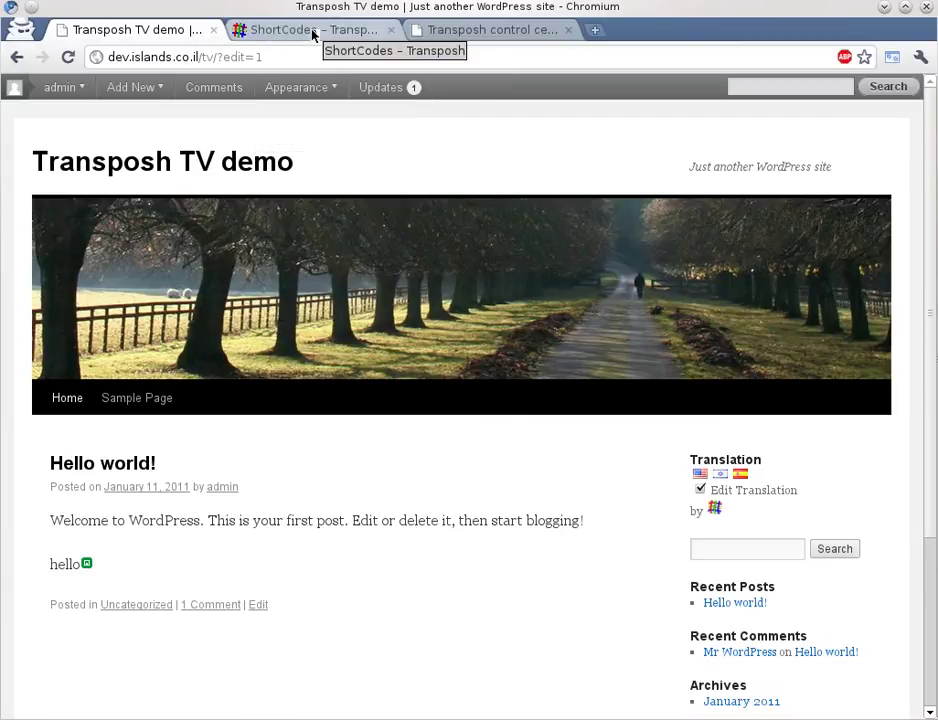
click(312, 33)
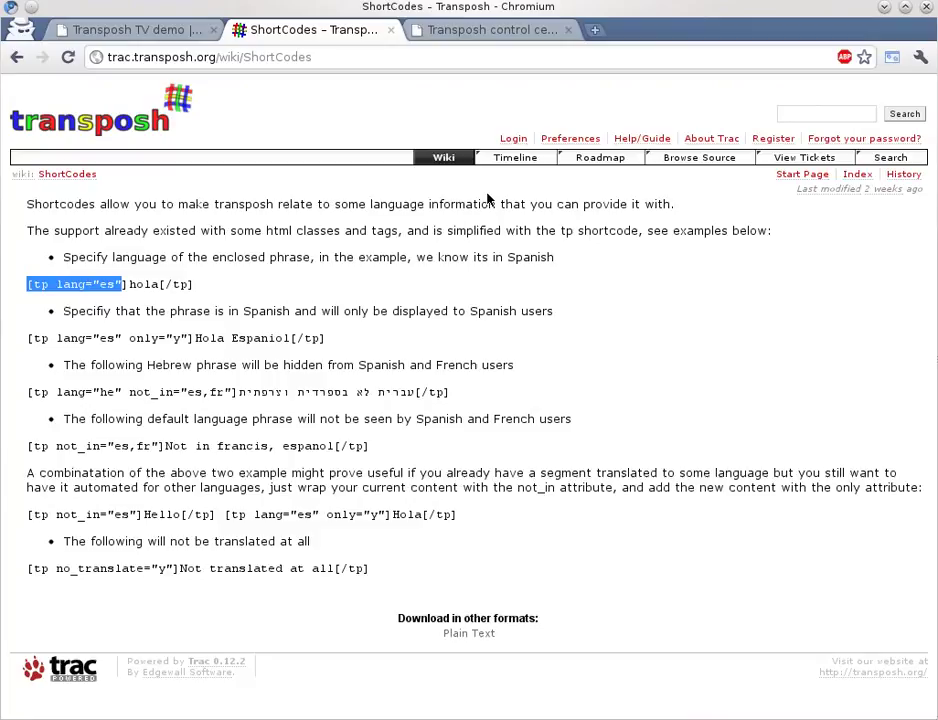
click(36, 297)
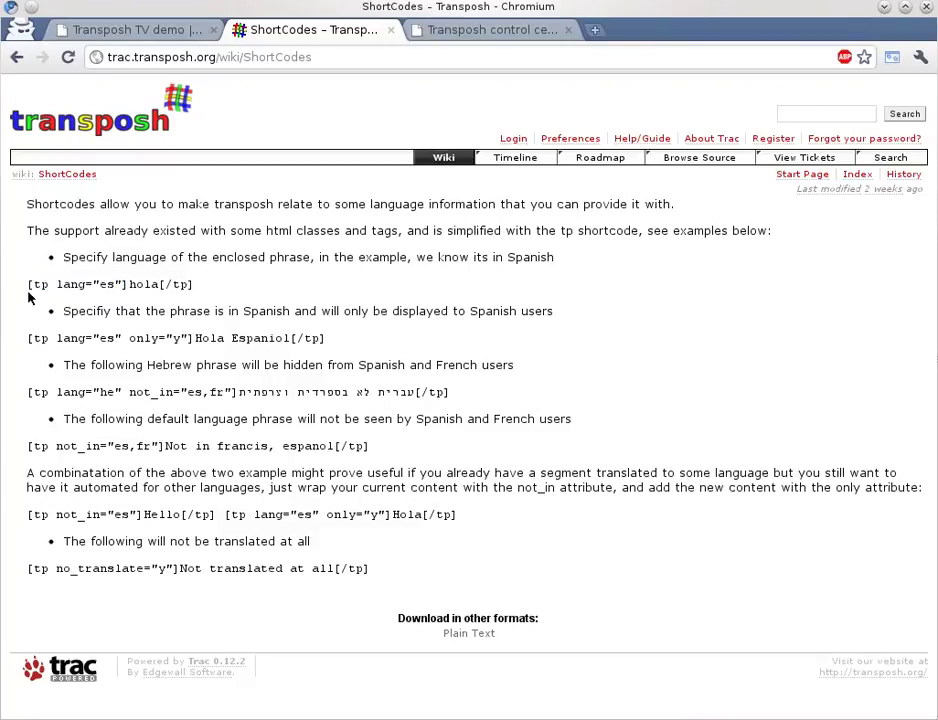
triple_click(52, 298)
drag(52, 298, 438, 592)
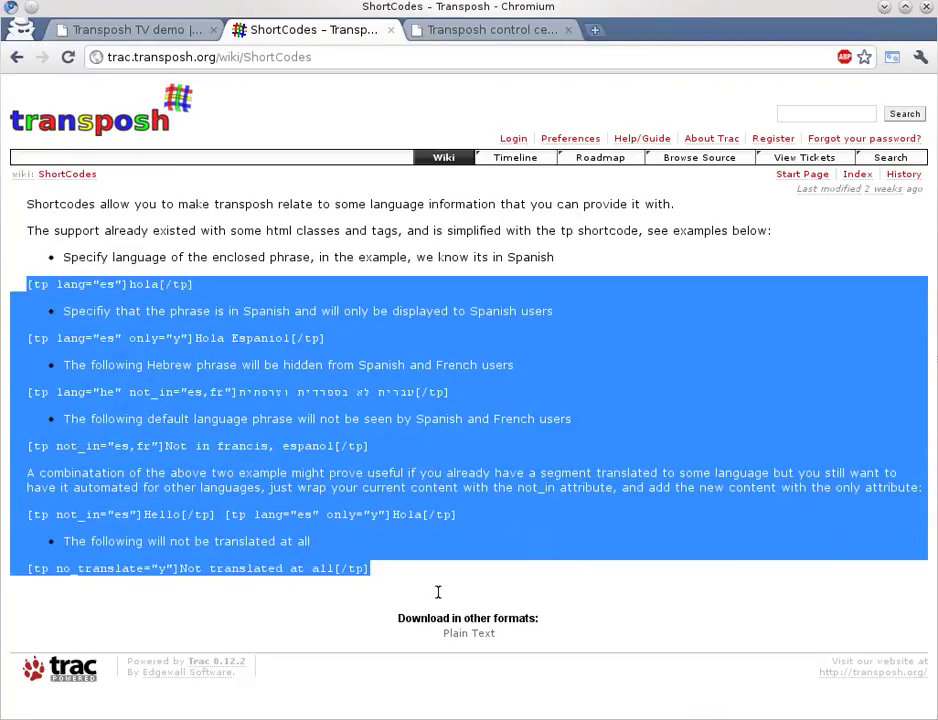
right_click(175, 299)
click(262, 297)
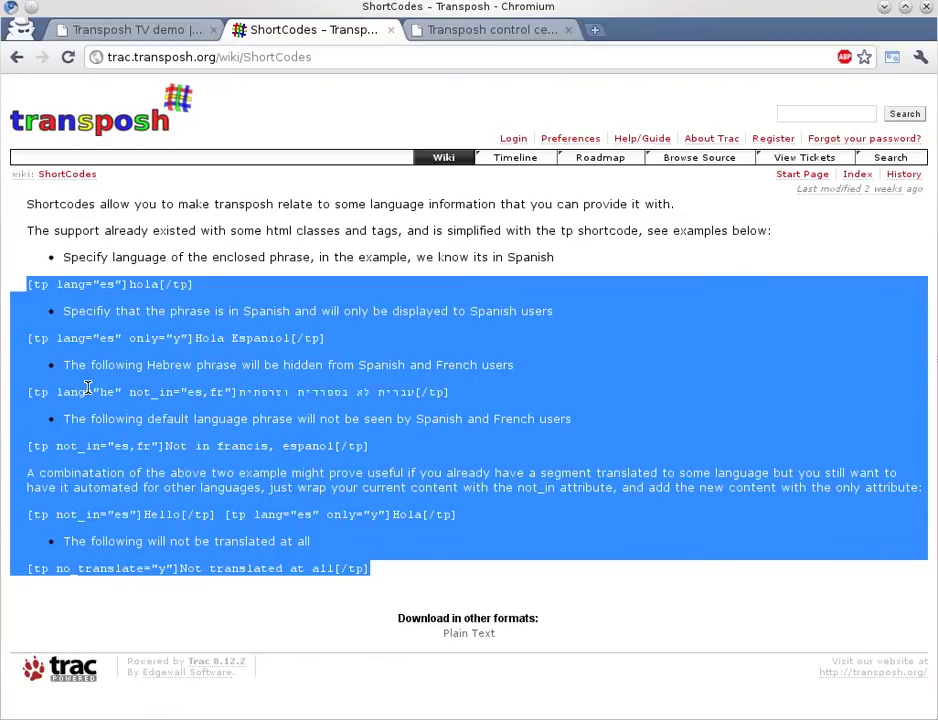
- Create a new WordPress post titled "Hello Shortcodes" and paste the copied examples into its body
click(512, 24)
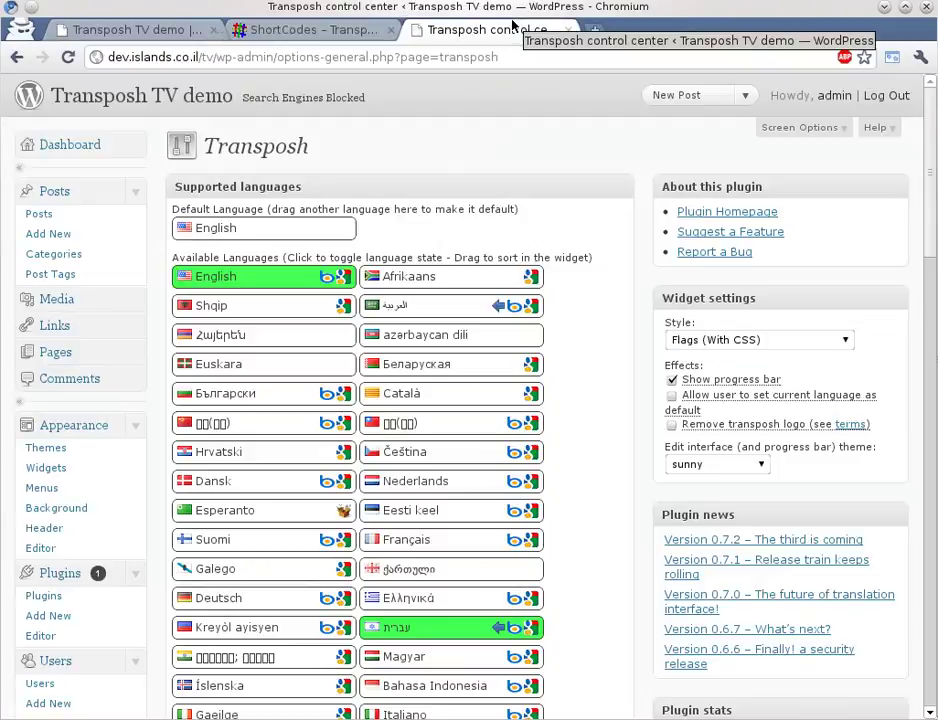
click(64, 188)
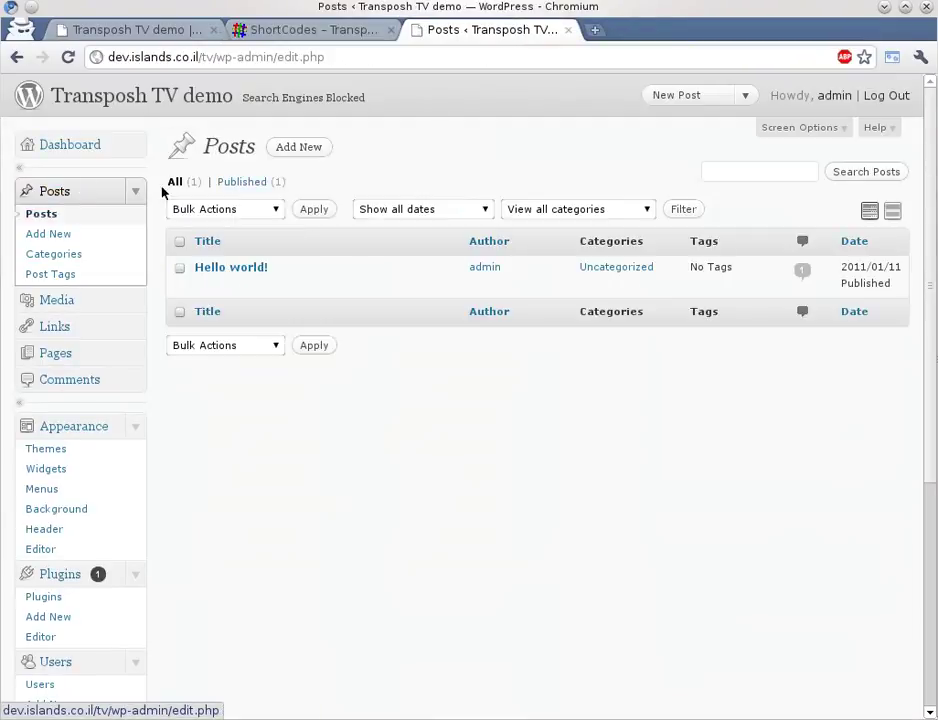
click(294, 148)
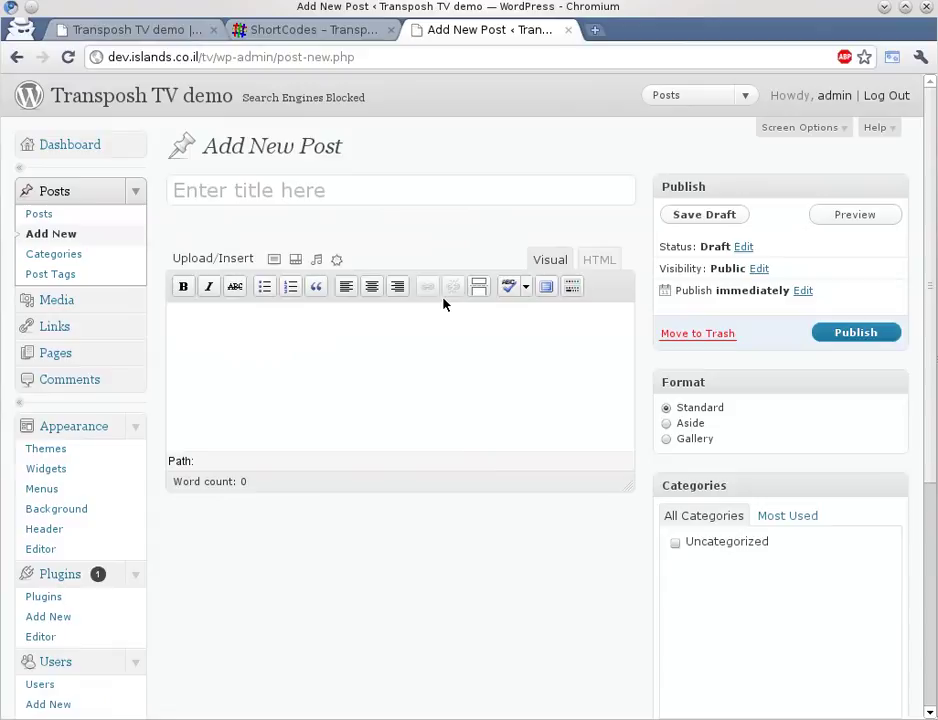
click(337, 187)
text(H)
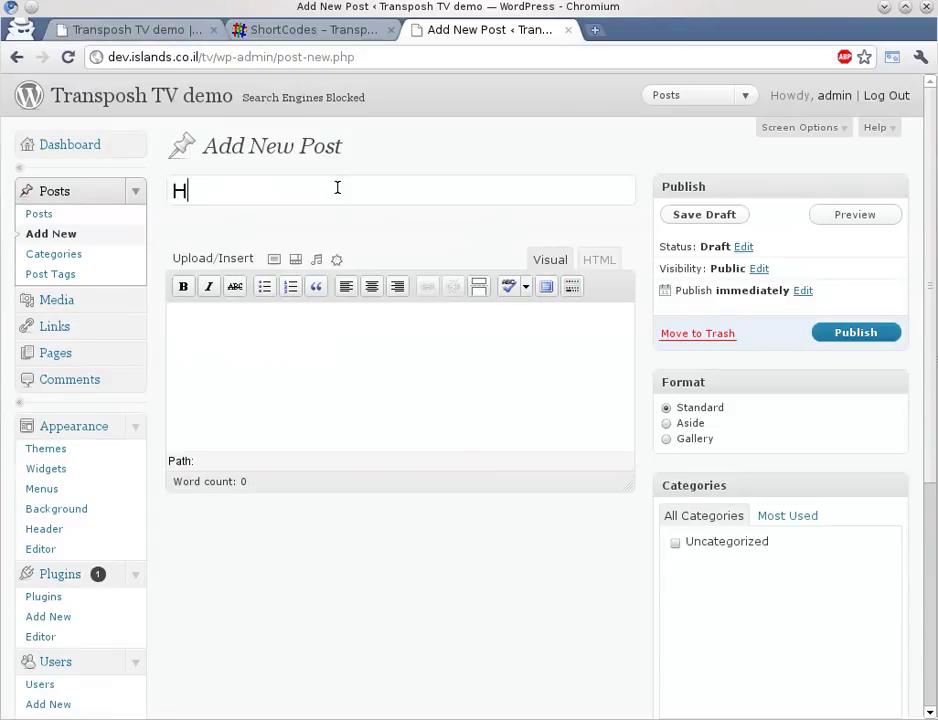
text(ello Shortco)
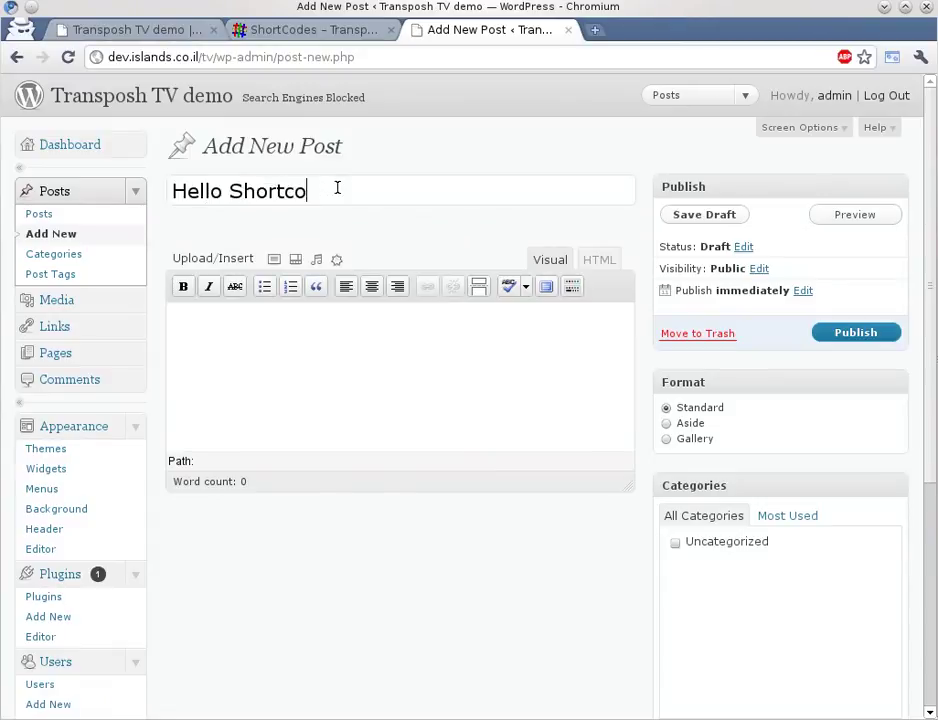
text(des)
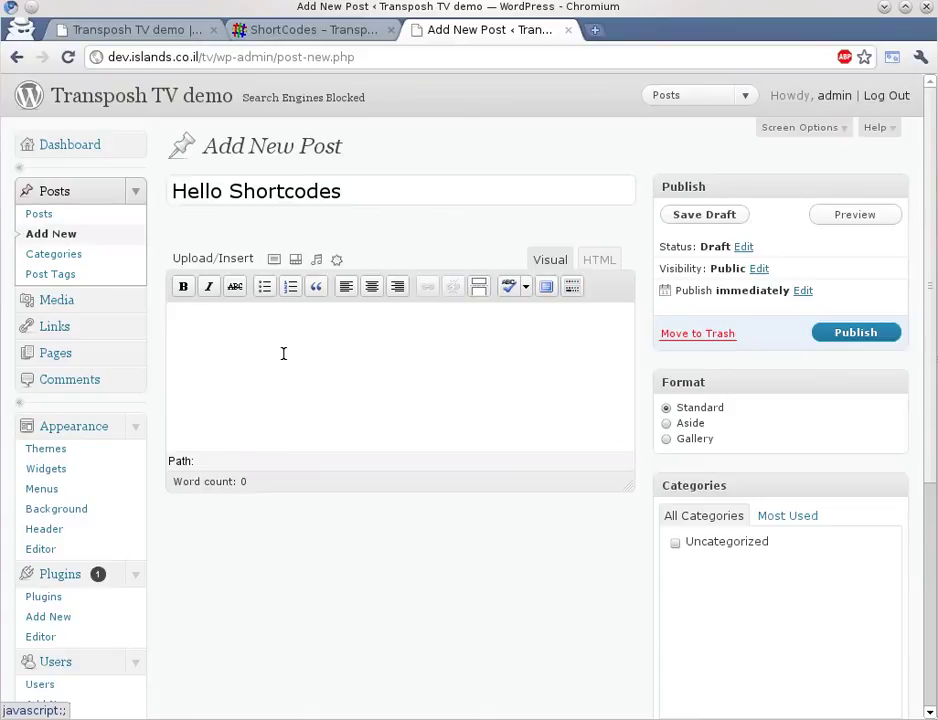
click(283, 350)
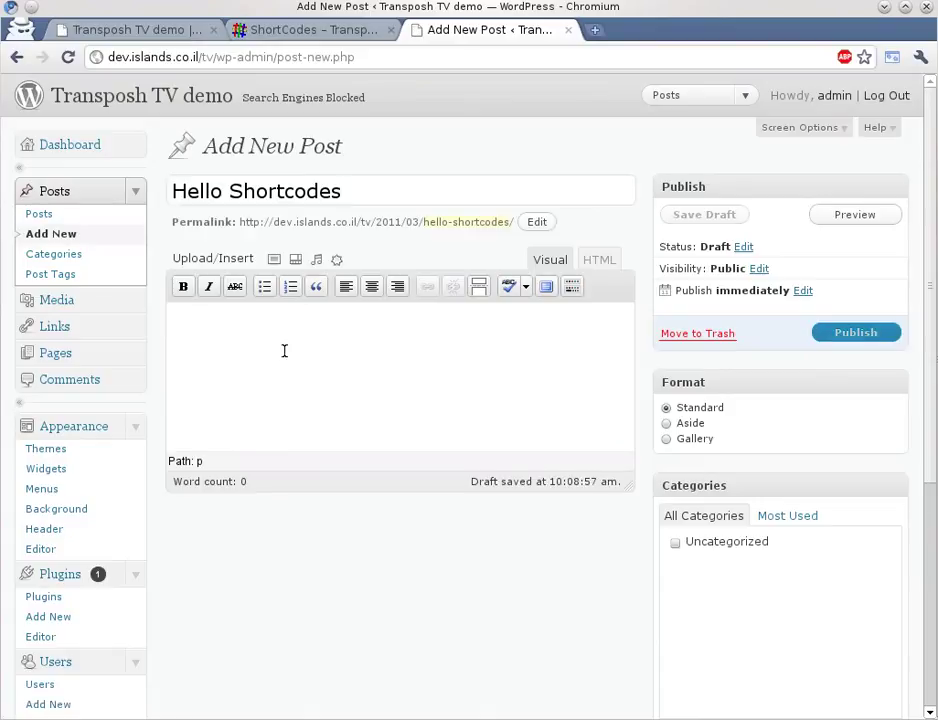
key(ctrl+v)
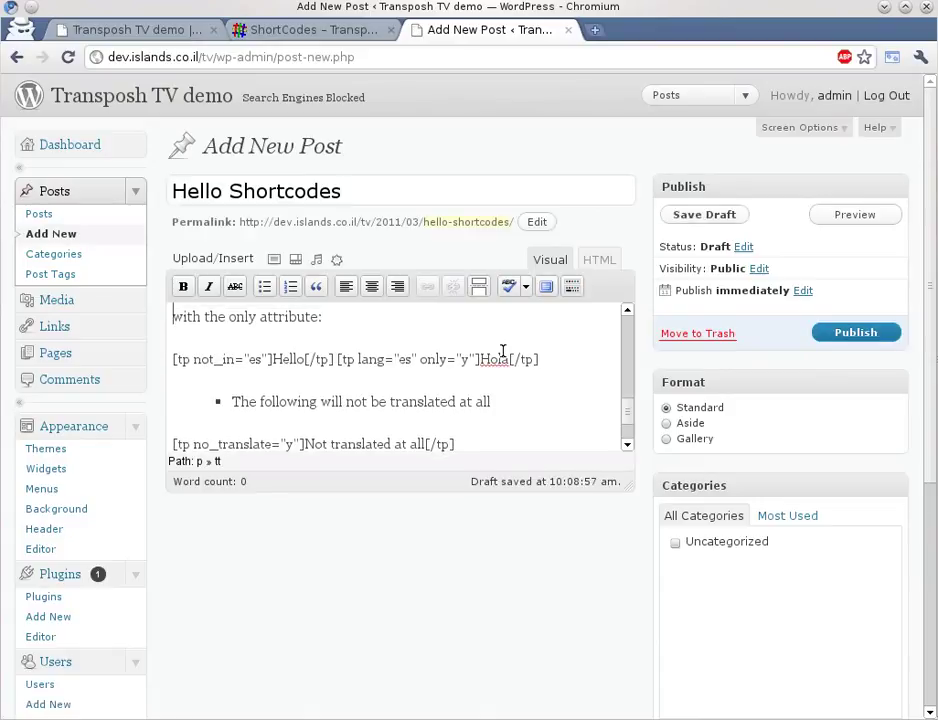
- Delete the bullet describing the Spanish-only phrase, keeping the first two shortcode examples on separate lines
key(Up)
key(Up)
key(Up)
key(Up)
key(Page_Down)
key(Up)
key(Up)
key(Up)
key(Up)
key(Down)
key(shift+Down)
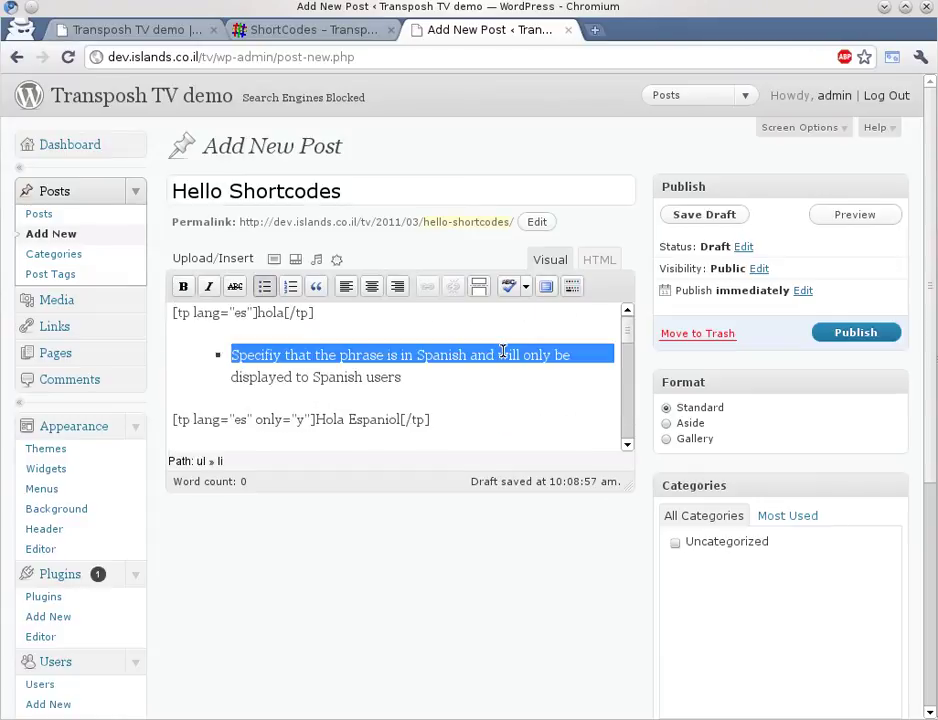
key(BackSpace)
key(BackSpace)
key(BackSpace)
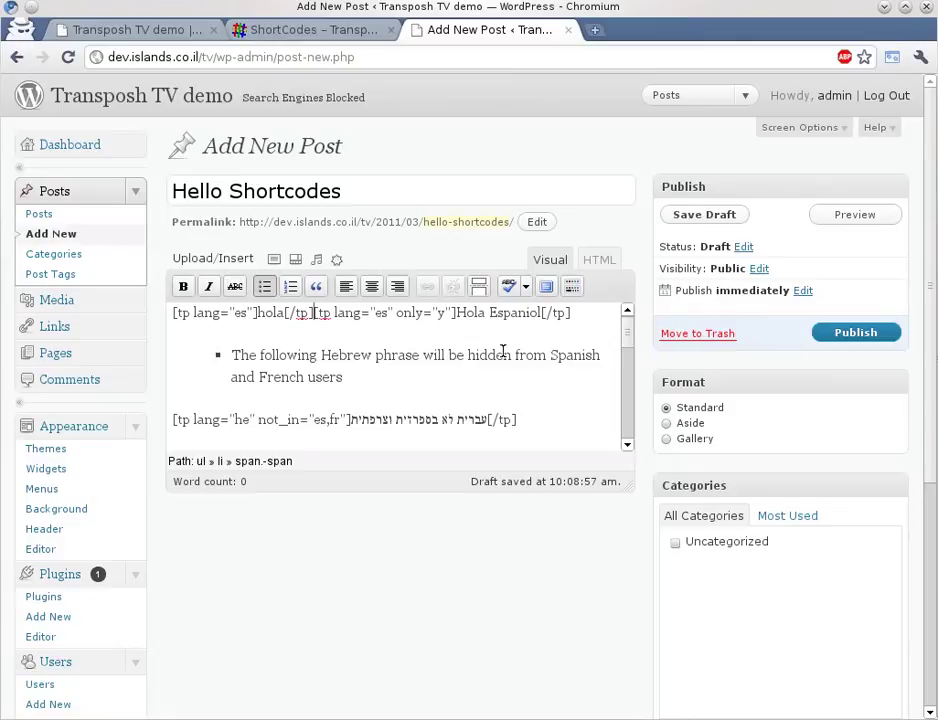
key(Return)
- Delete the bullet about the hidden Hebrew phrase, keeping the Hebrew shortcode on its own line
key(Down)
key(shift+Down)
key(shift+Down)
key(BackSpace)
key(BackSpace)
key(BackSpace)
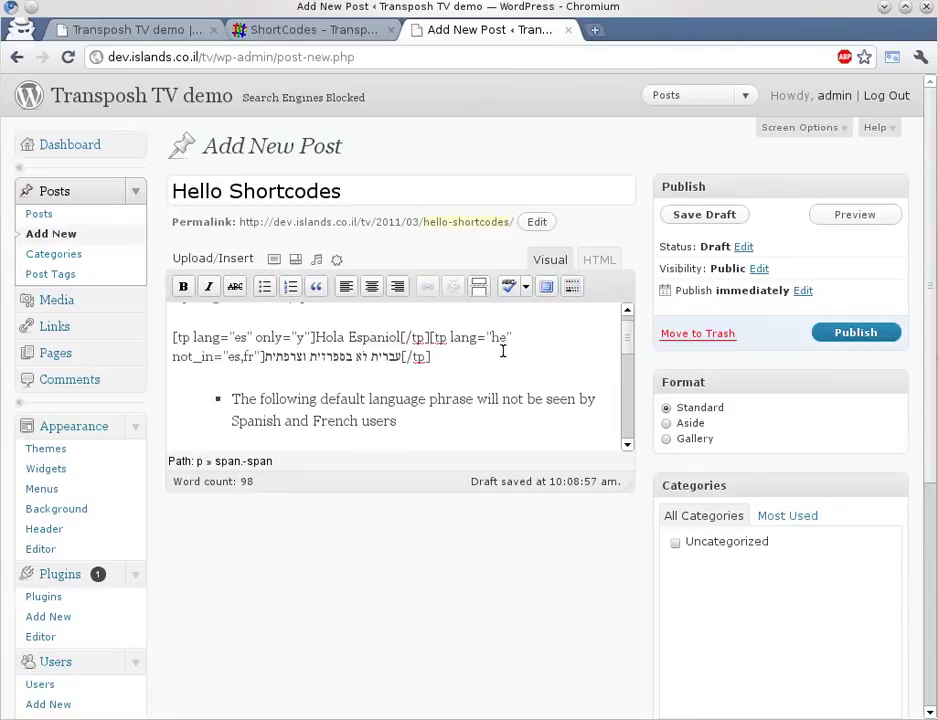
key(Return)
- Delete the bullet about the default language phrase, keeping the "Not in francis, espanol" shortcode on its own line
key(Down)
key(shift+Down)
key(shift+Down)
key(shift+Down)
key(shift+Up)
key(BackSpace)
key(BackSpace)
key(BackSpace)
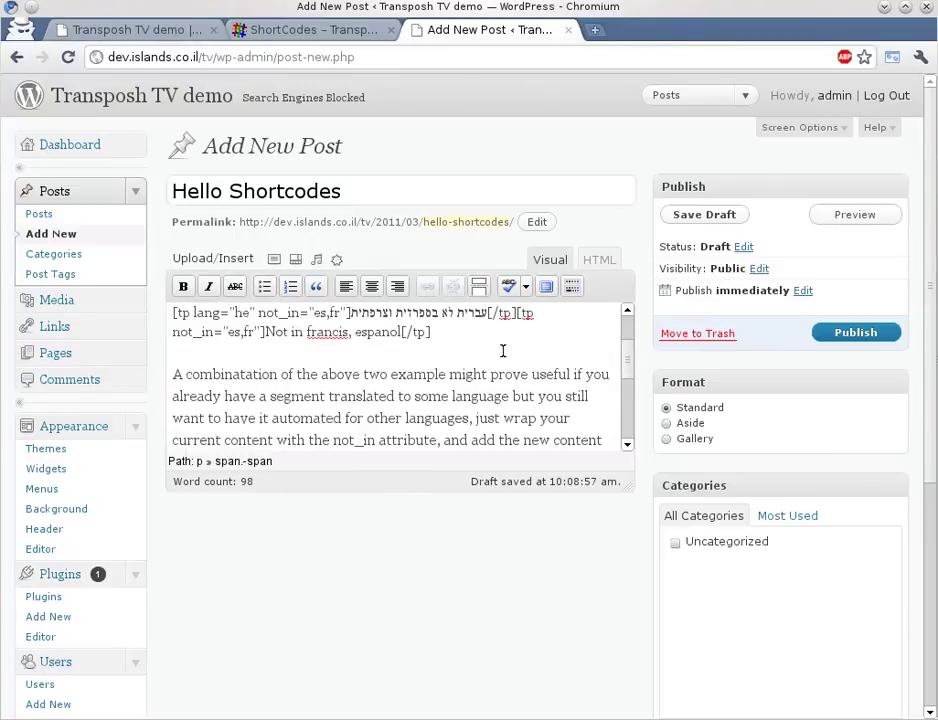
key(Return)
- Delete the explanatory paragraph about combining two examples above the Hello/Hola shortcodes
key(Down)
key(shift+Down)
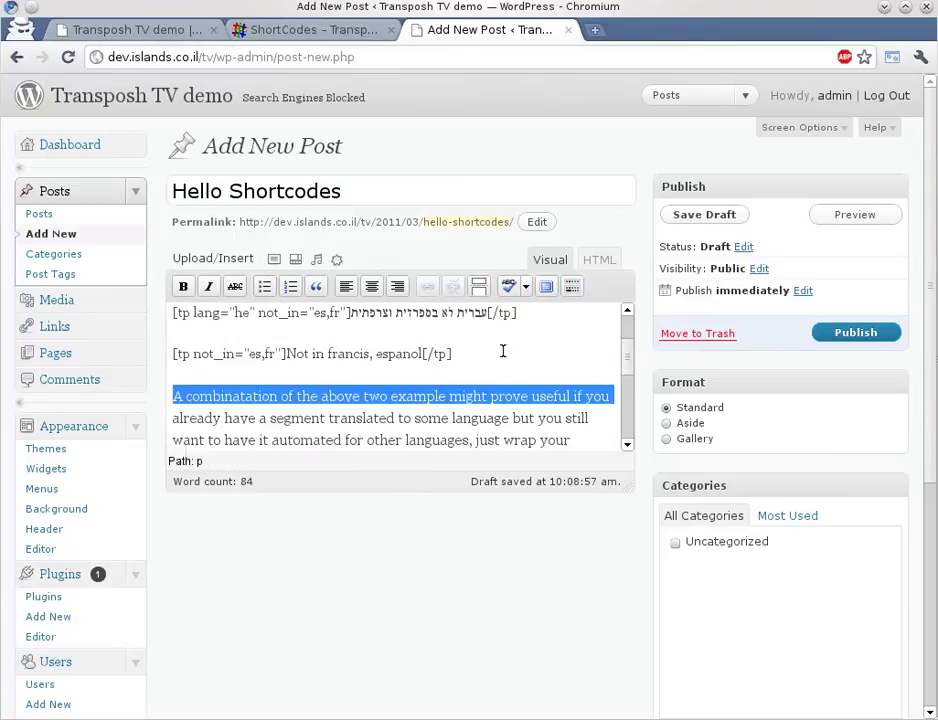
key(shift+Down)
key(shift+Down)
key(shift+Down)
key(shift+Down)
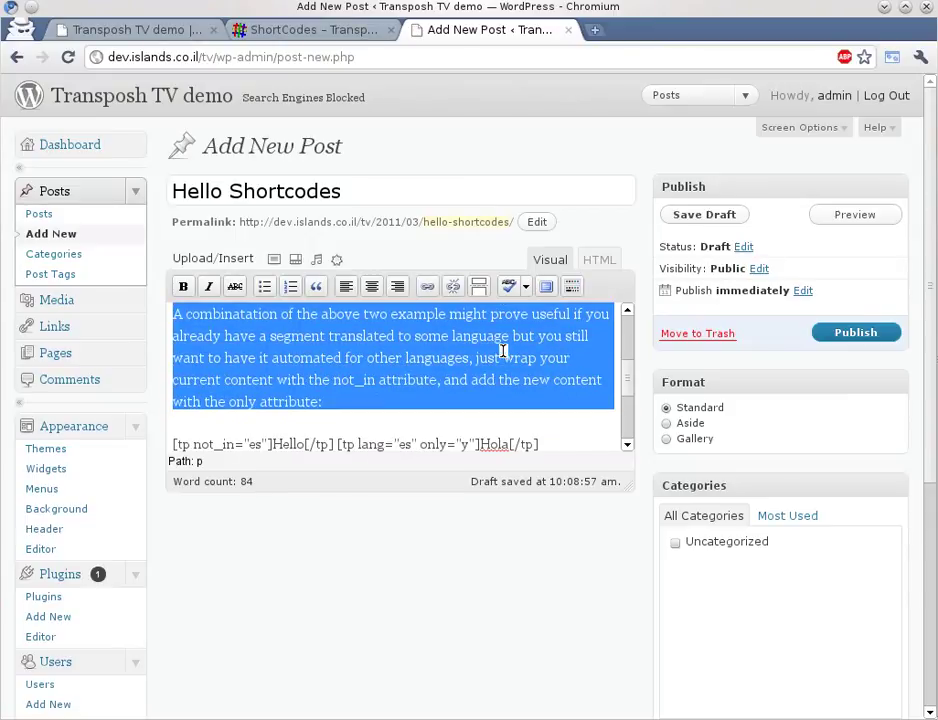
key(BackSpace)
key(Down)
key(Down)
- Delete the "The following will not be translated at all" bullet above the no_translate shortcode
scroll(503, 351, up, 3)
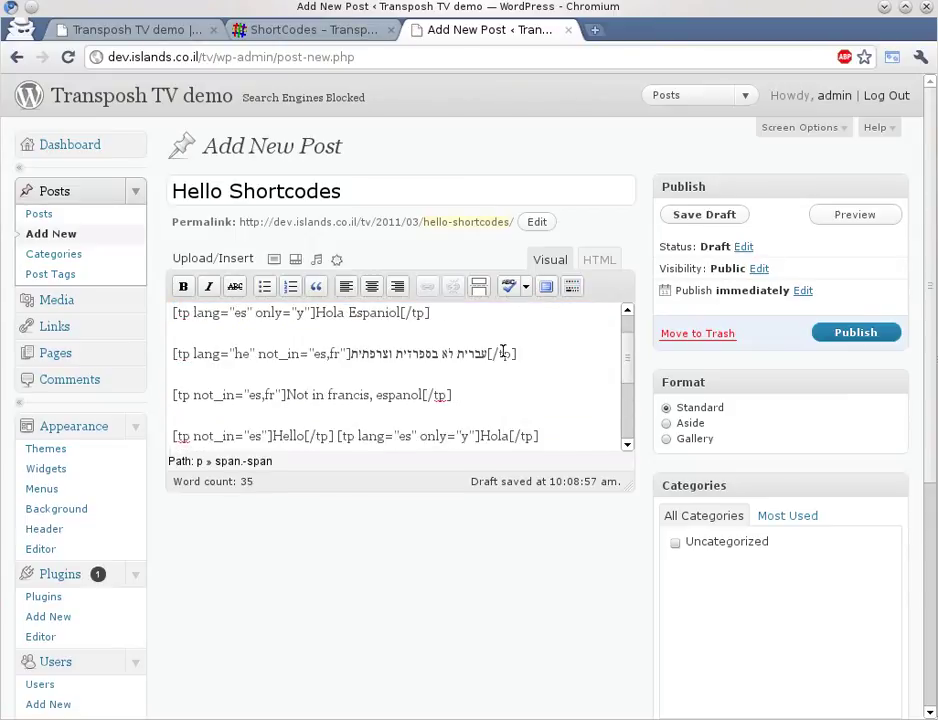
scroll(503, 351, down, 2)
key(Up)
key(Up)
key(Right)
key(Right)
key(Down)
key(shift+Down)
key(shift+Up)
key(shift+End)
key(Delete)
key(BackSpace)
- Review the remaining tp shortcodes in the post body from the first line to the last
key(Up)
key(Up)
key(Up)
key(Up)
key(Up)
key(Up)
key(Up)
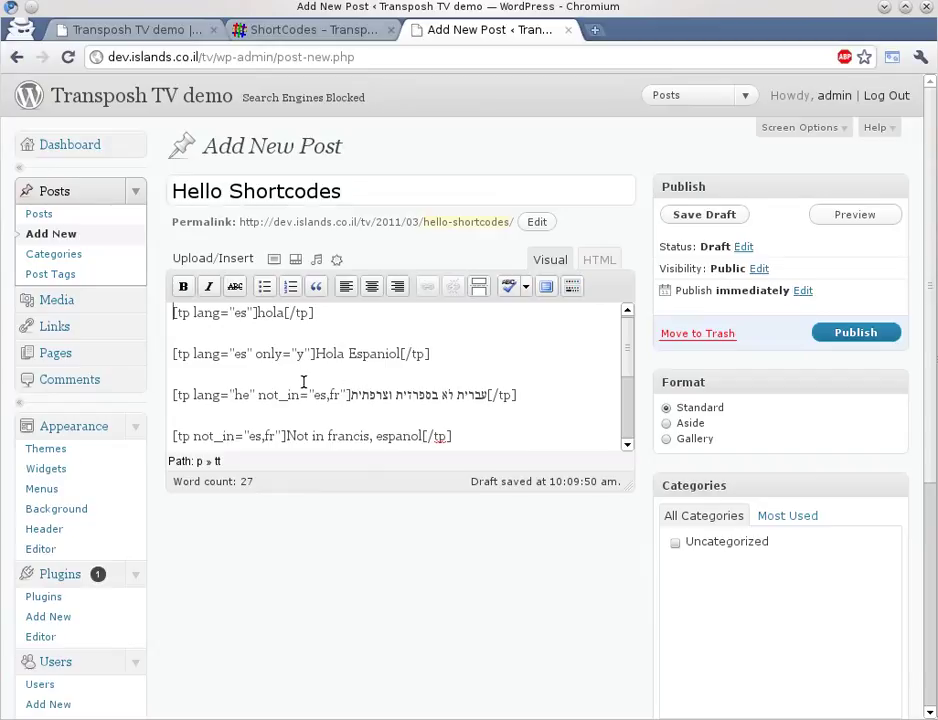
scroll(303, 381, down, 2)
scroll(274, 383, up, 1)
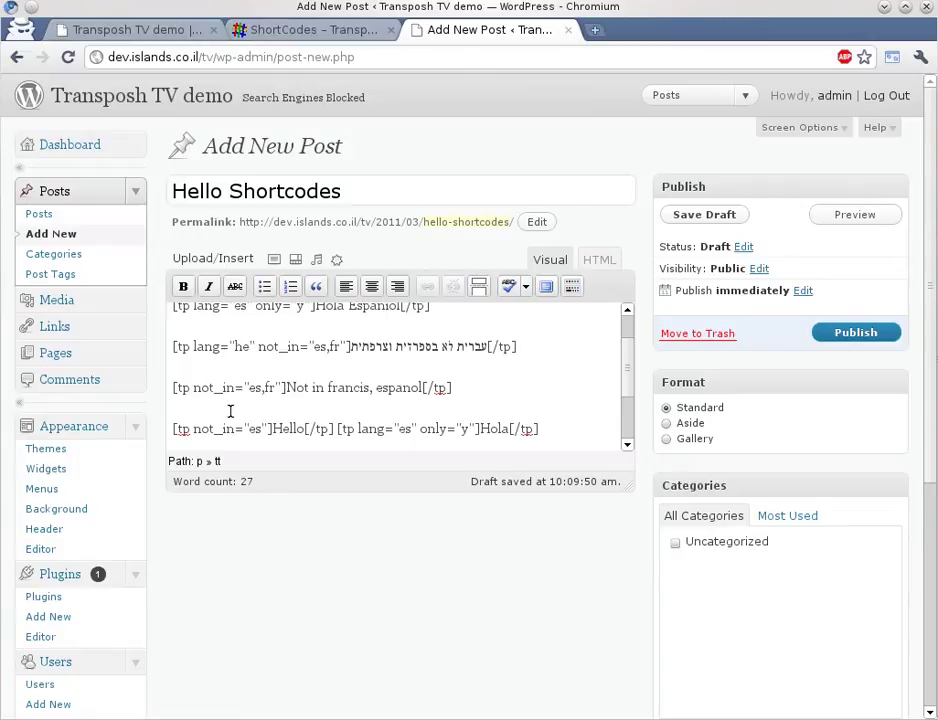
scroll(215, 418, down, 1)
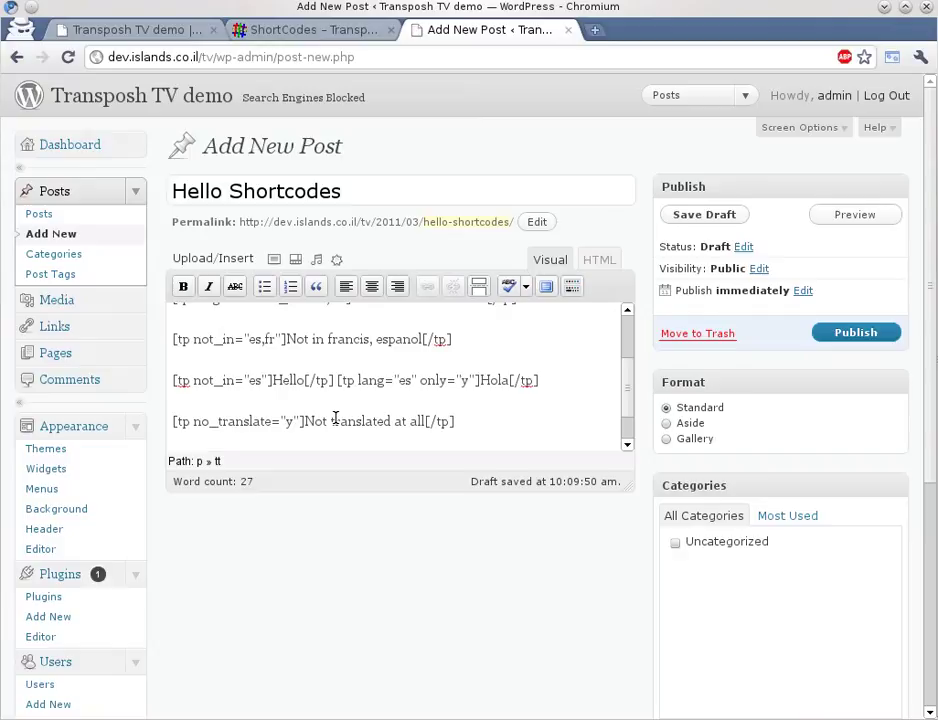
- Publish the post and open Hello Shortcodes on the site to view its rendered content
click(850, 337)
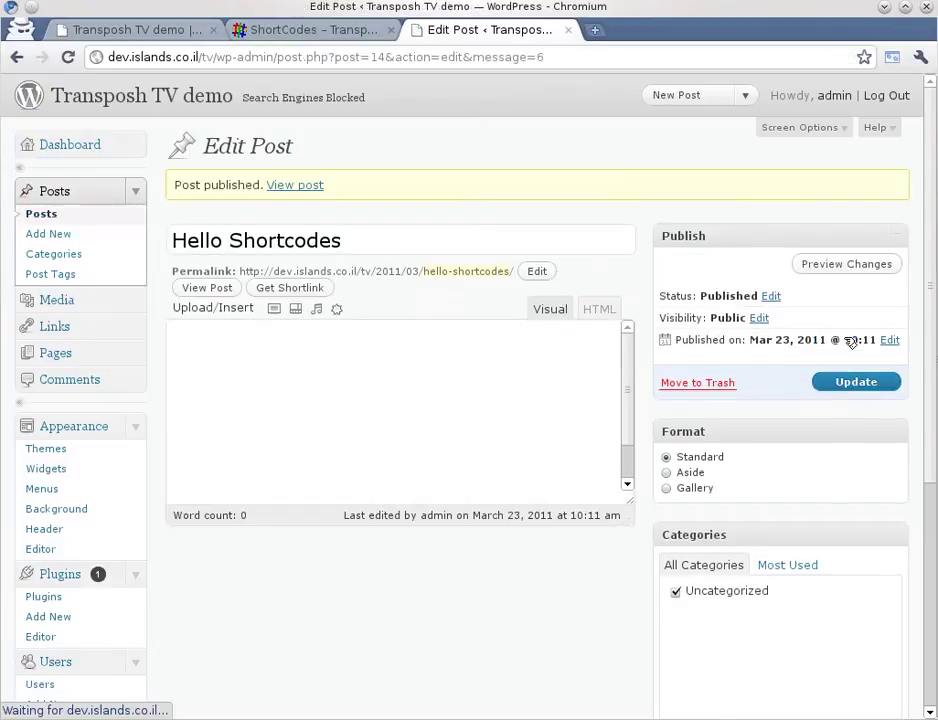
click(147, 40)
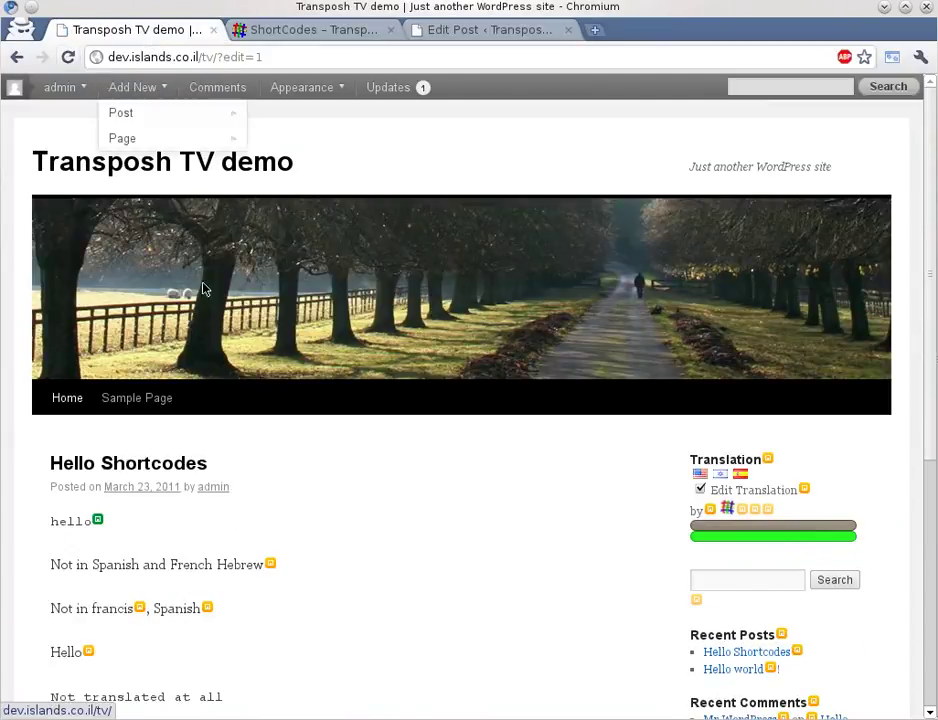
click(159, 465)
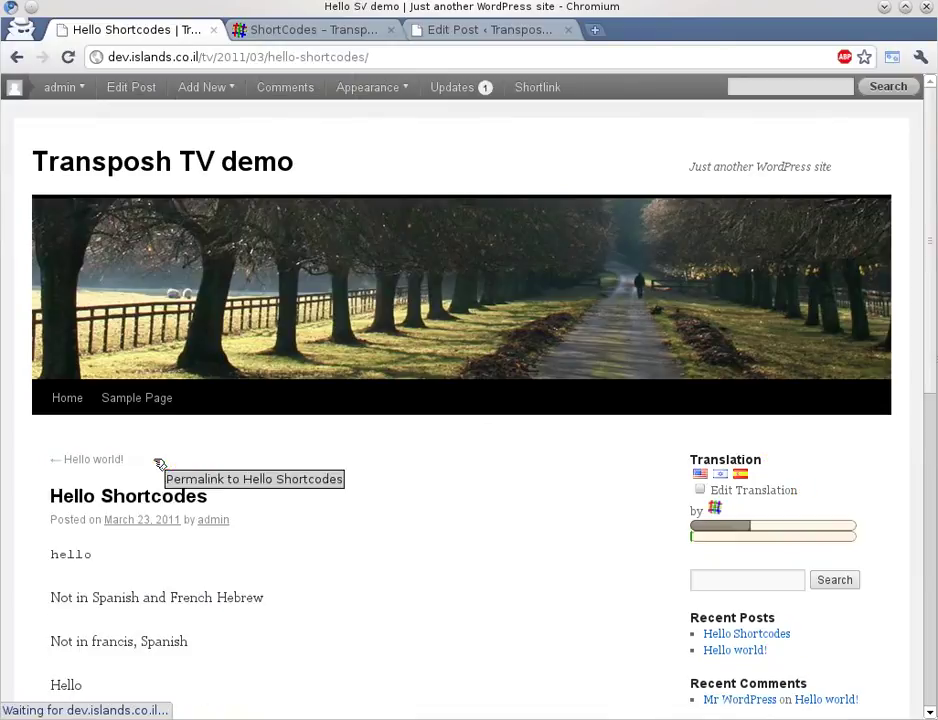
scroll(517, 560, down, 2)
scroll(517, 560, down, 2)
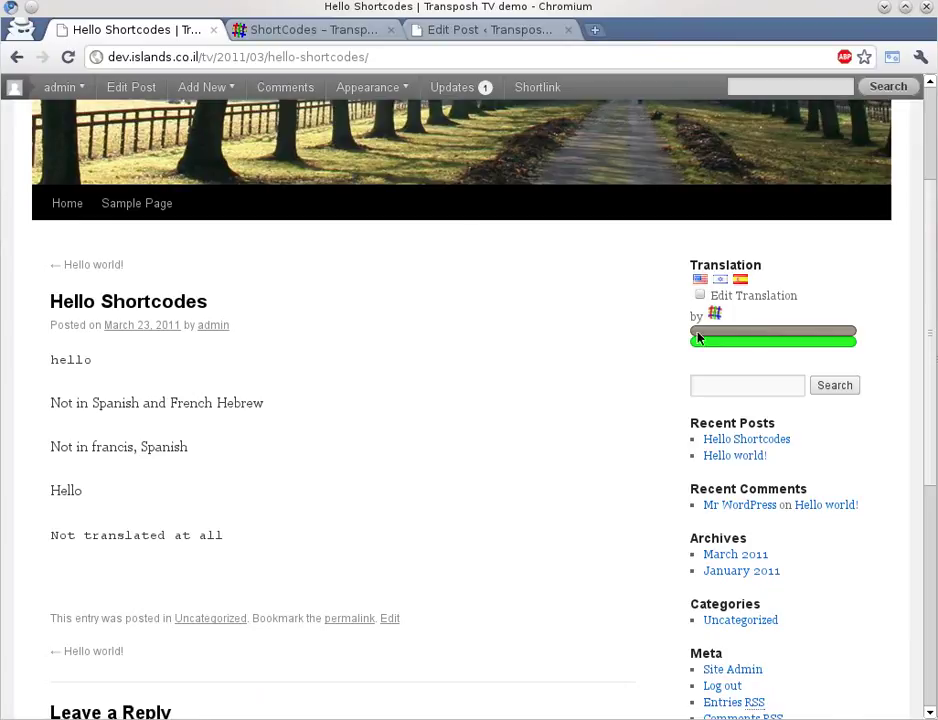
- Turn on Edit Translation for the post and inspect the translation entry of the "Hello" line
click(701, 296)
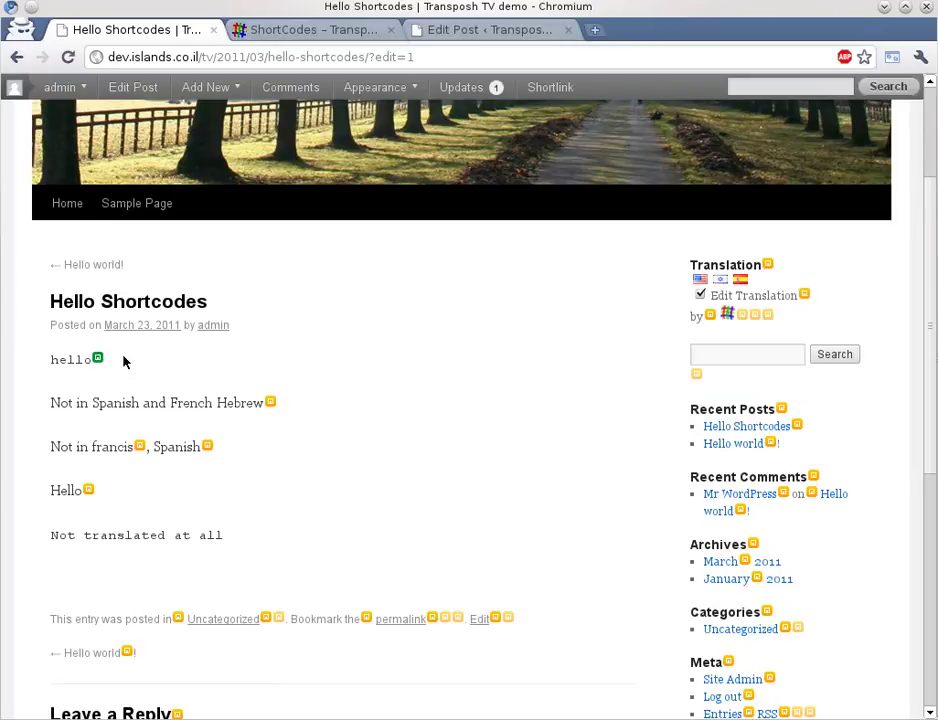
mouse_move(277, 405)
mouse_move(148, 450)
click(97, 490)
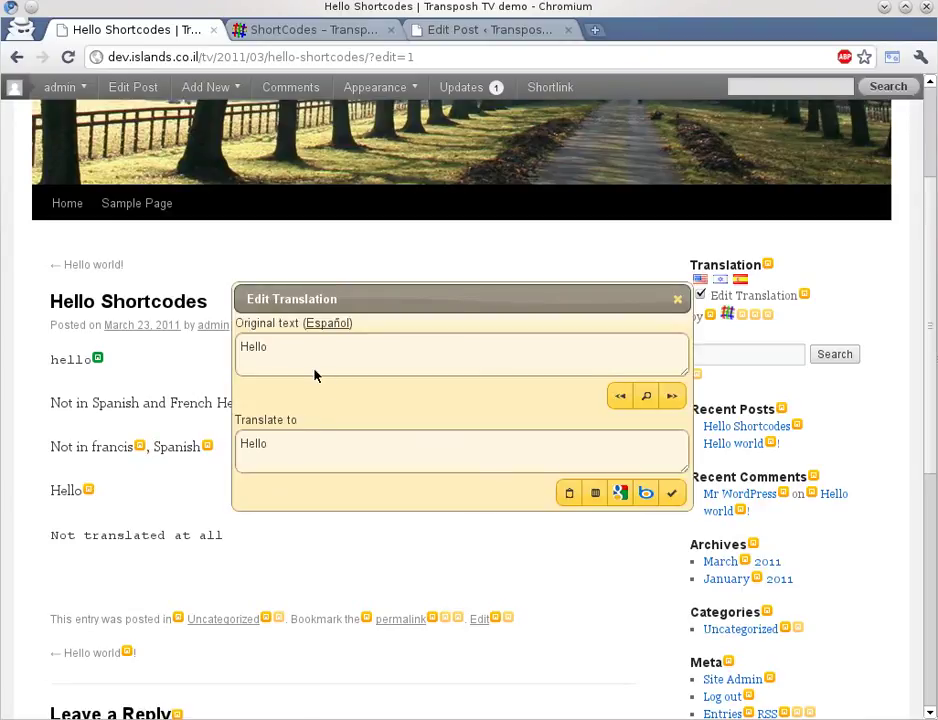
click(677, 299)
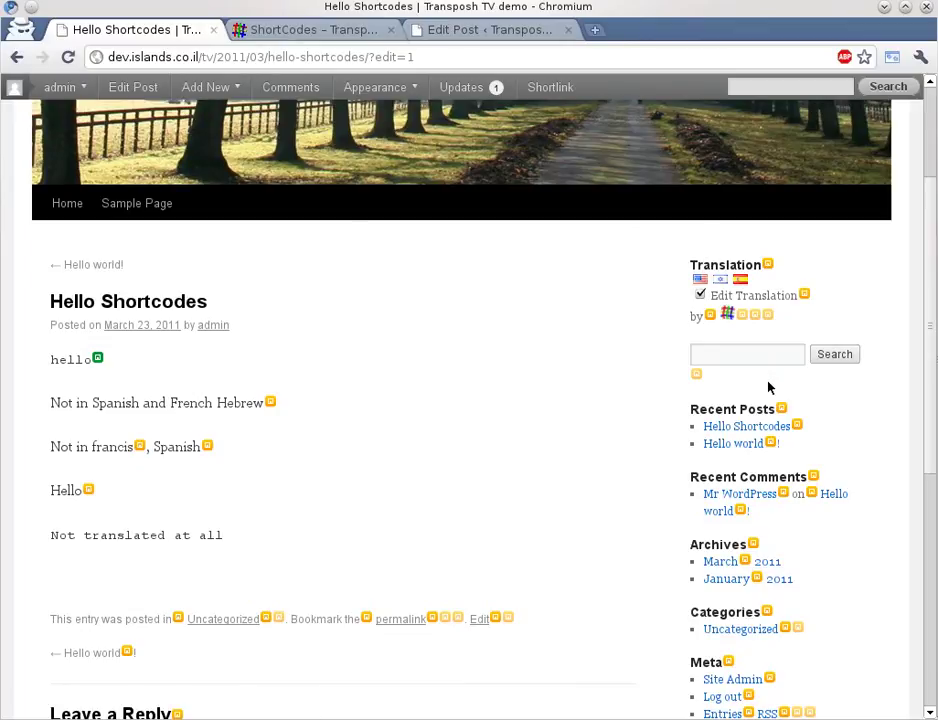
- Switch the post to Spanish and compare its displayed phrases with the shortcodes in the post source
click(740, 281)
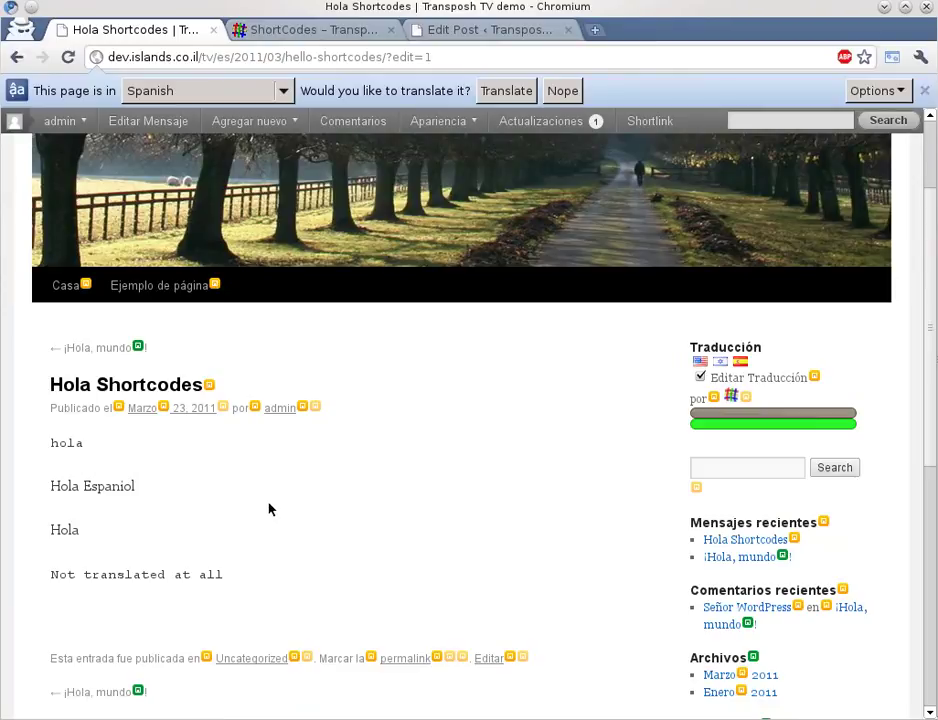
double_click(79, 486)
drag(82, 486, 140, 488)
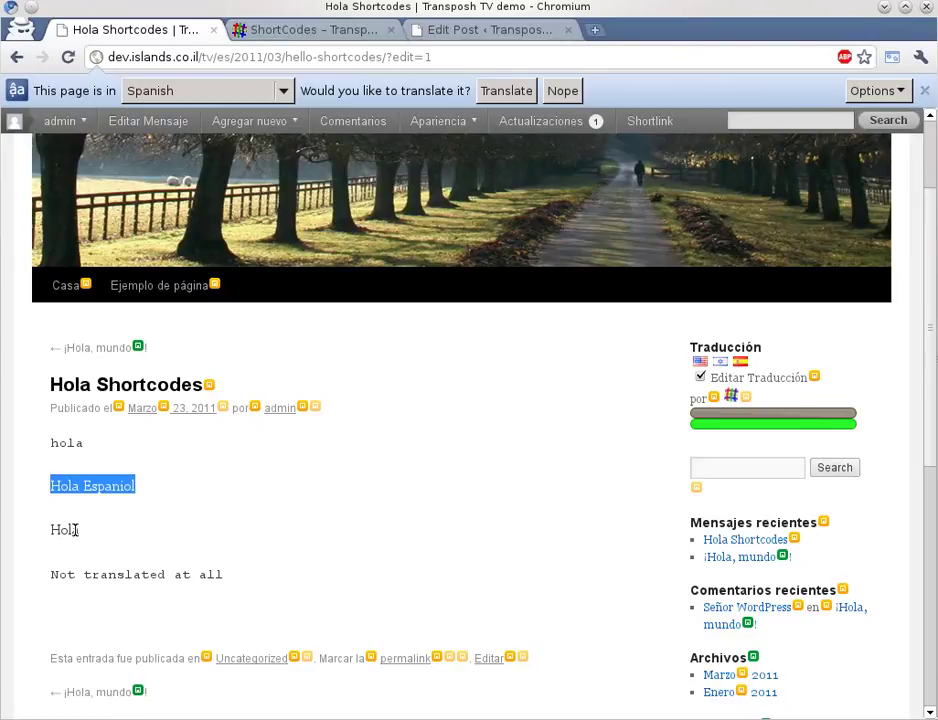
drag(51, 529, 80, 530)
click(87, 538)
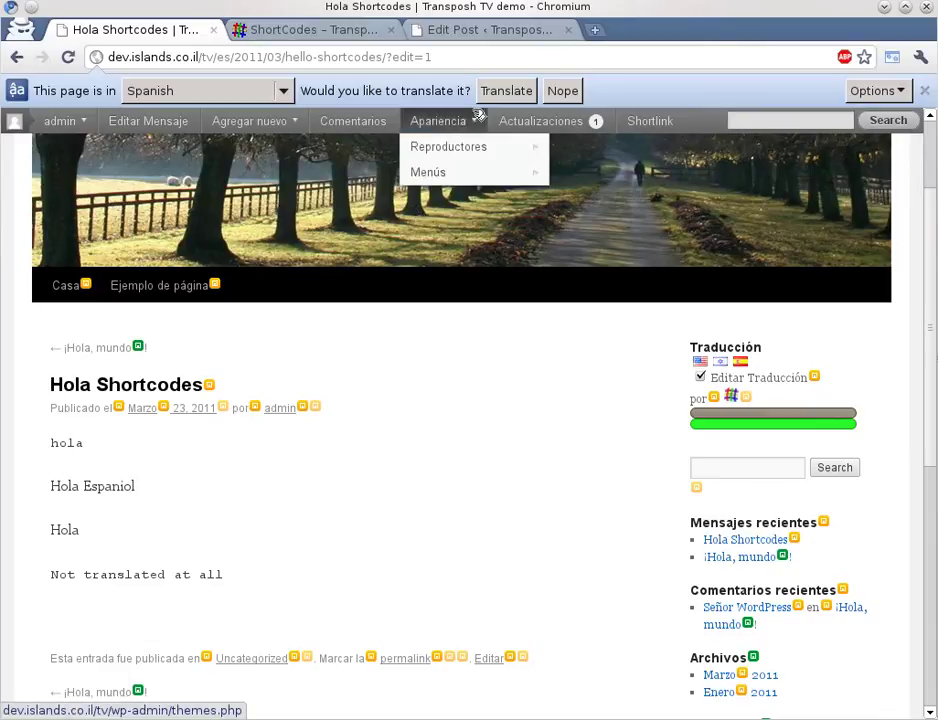
click(478, 31)
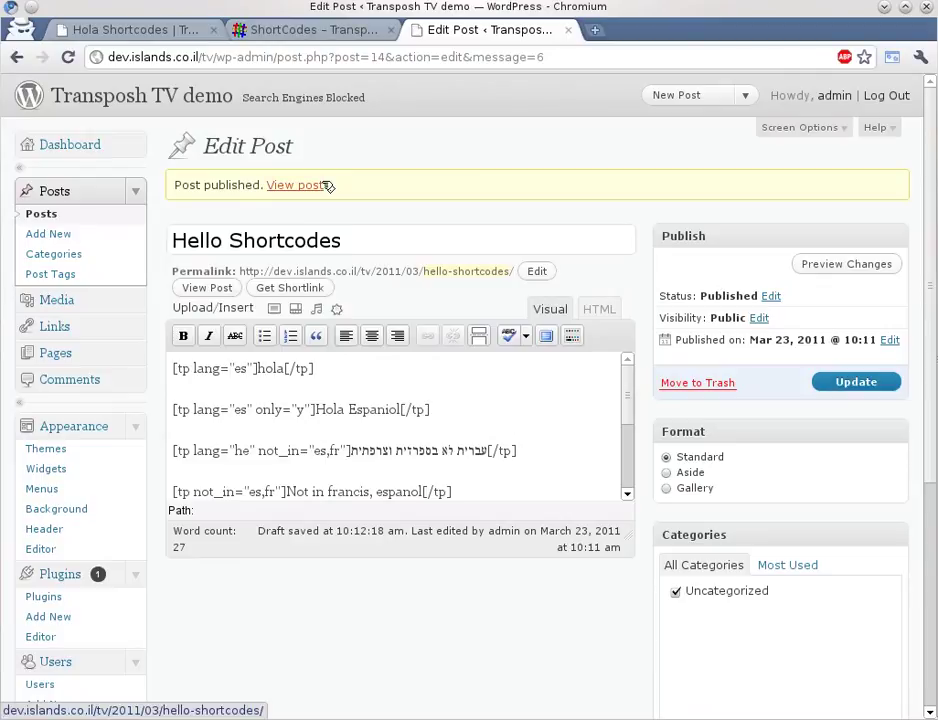
click(168, 34)
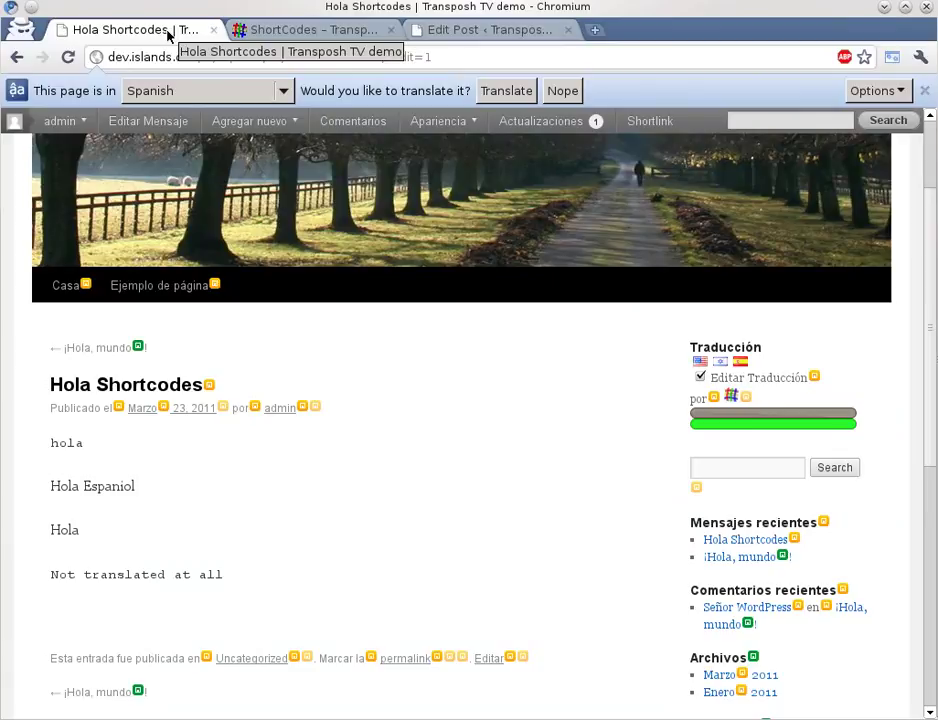